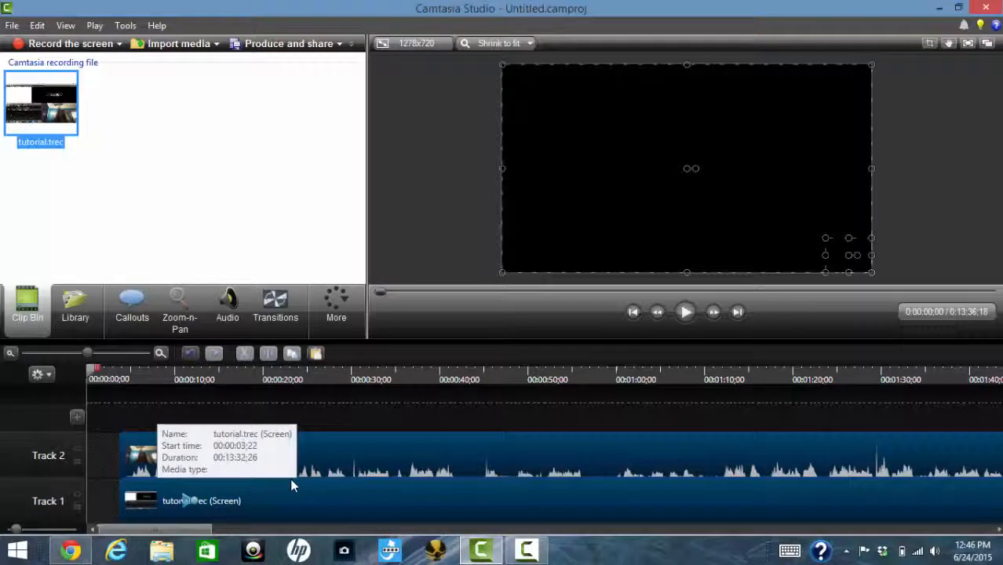
Play the timeline preview and pause it at about 4 seconds, where the screen and camera footage appear.
click(685, 312)
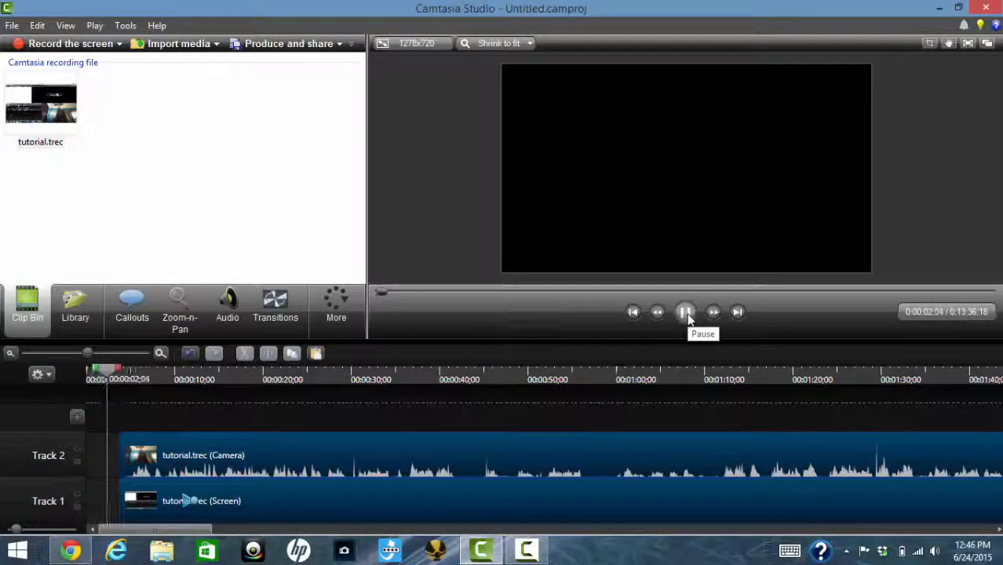
click(686, 312)
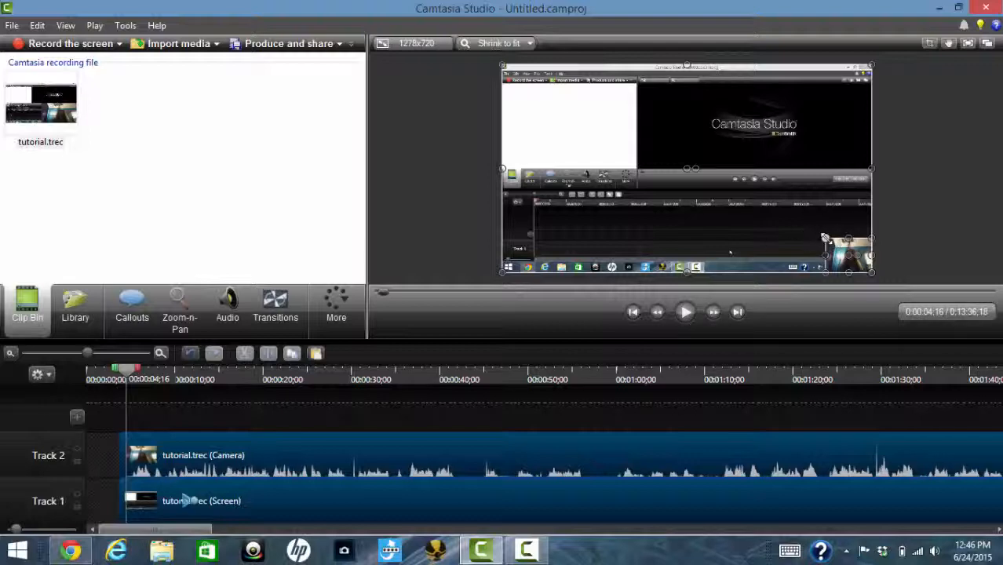
Try to enlarge the camera clip over the canvas, reposition it and shrink it back partway.
drag(824, 237, 537, 94)
drag(764, 210, 745, 236)
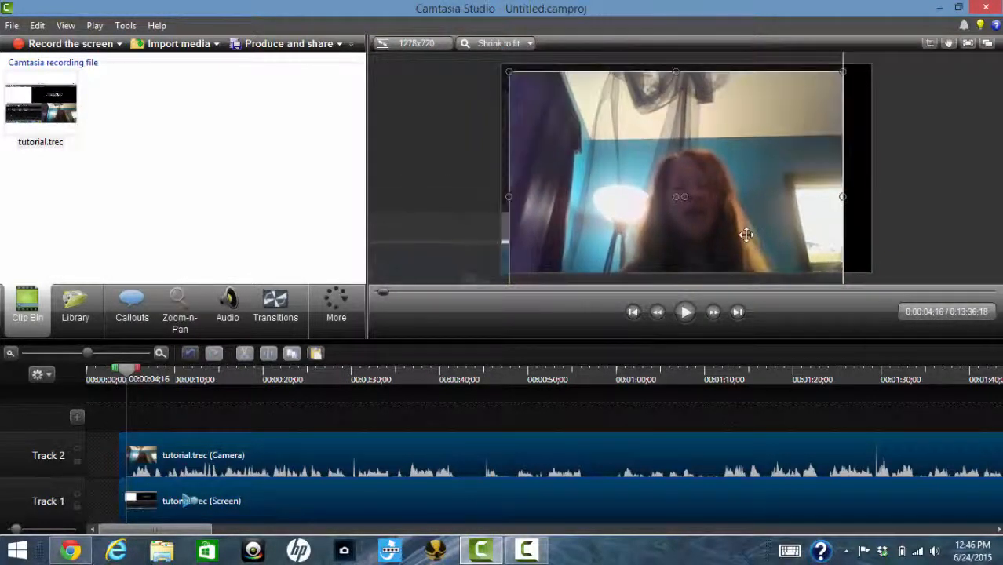
drag(509, 71, 701, 145)
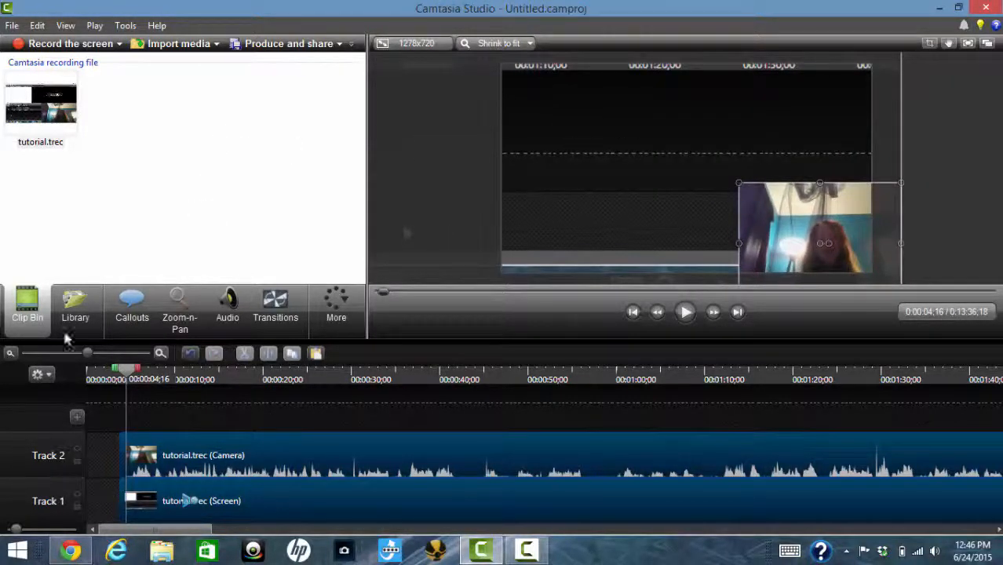
Undo the resizing and repositioning of the clips on the canvas.
click(191, 354)
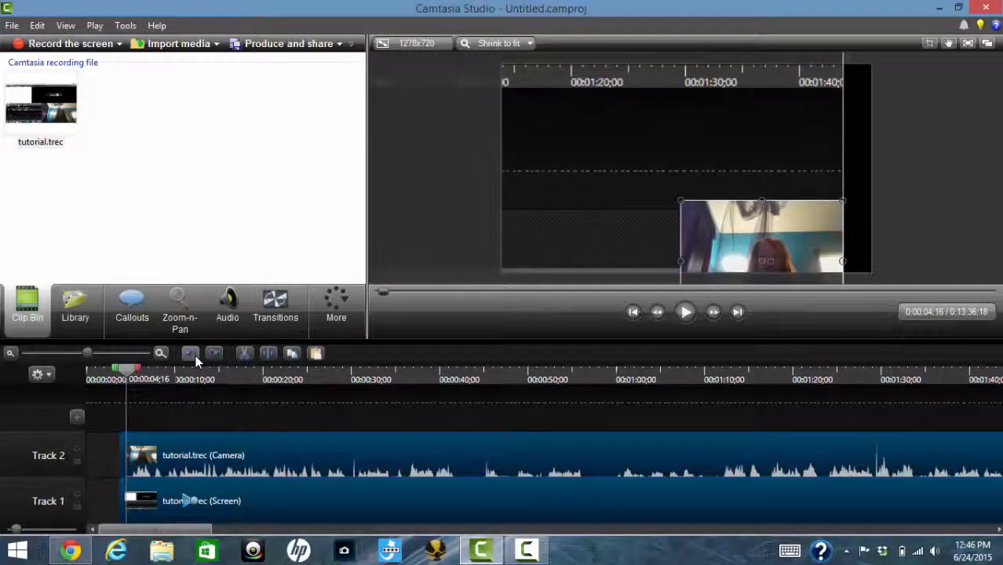
click(190, 354)
click(192, 355)
click(192, 355)
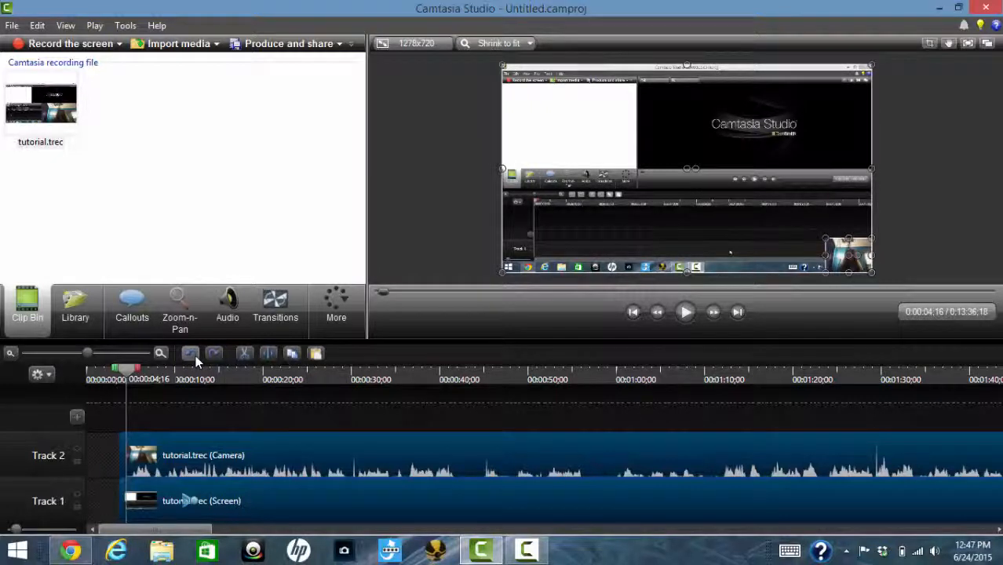
Switch to the Camtasia Recorder, pause the running recording and bring its window back up.
click(285, 465)
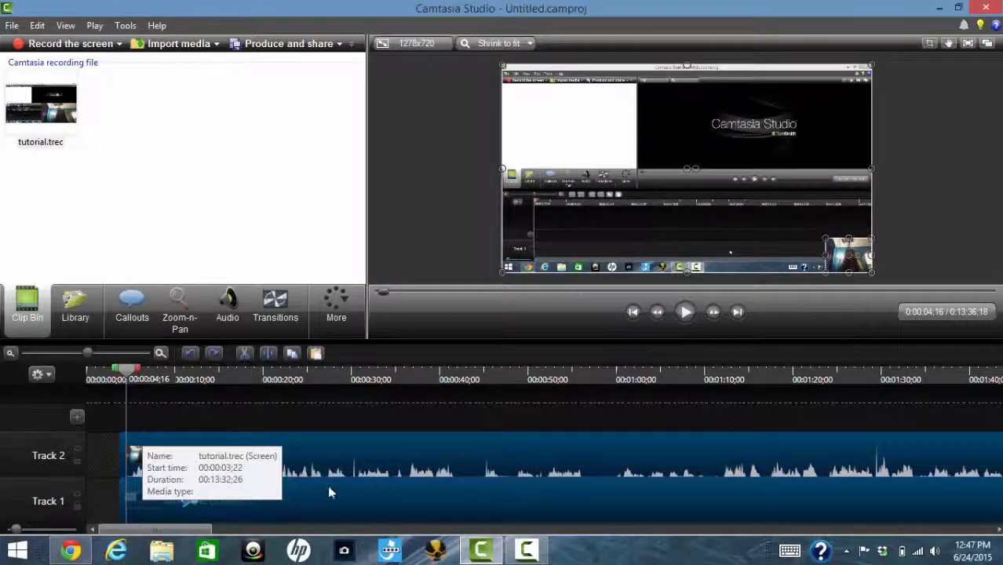
click(533, 547)
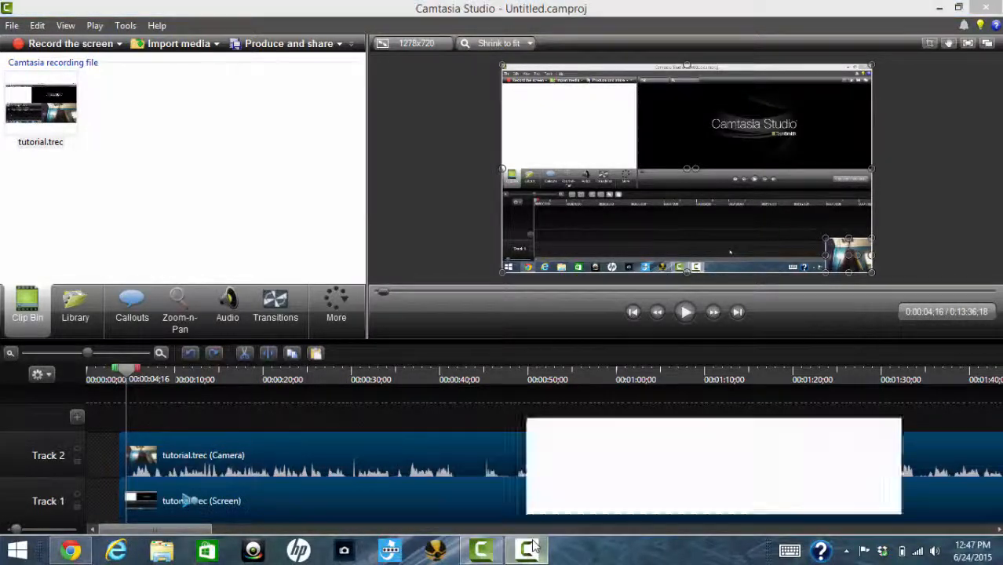
click(936, 490)
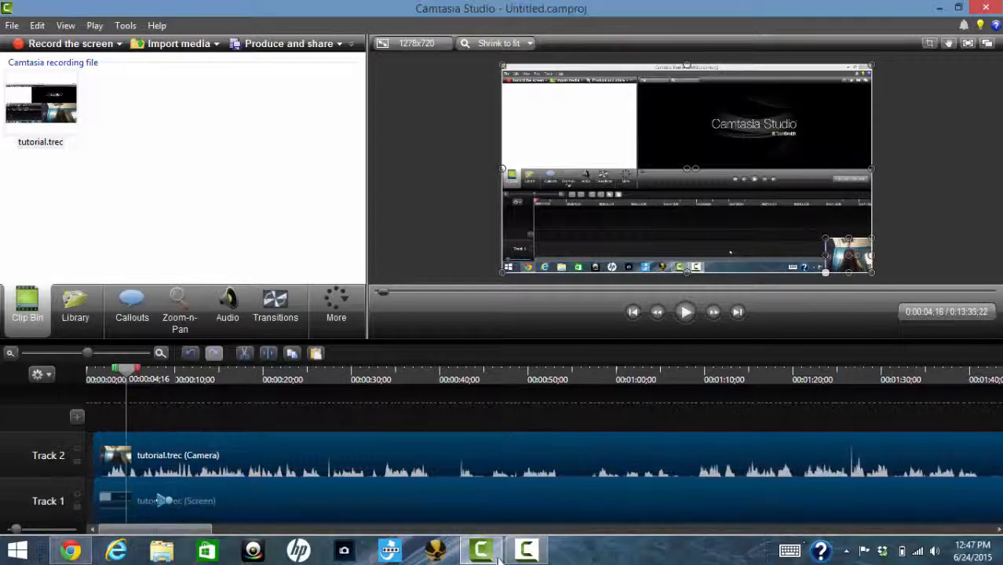
click(530, 552)
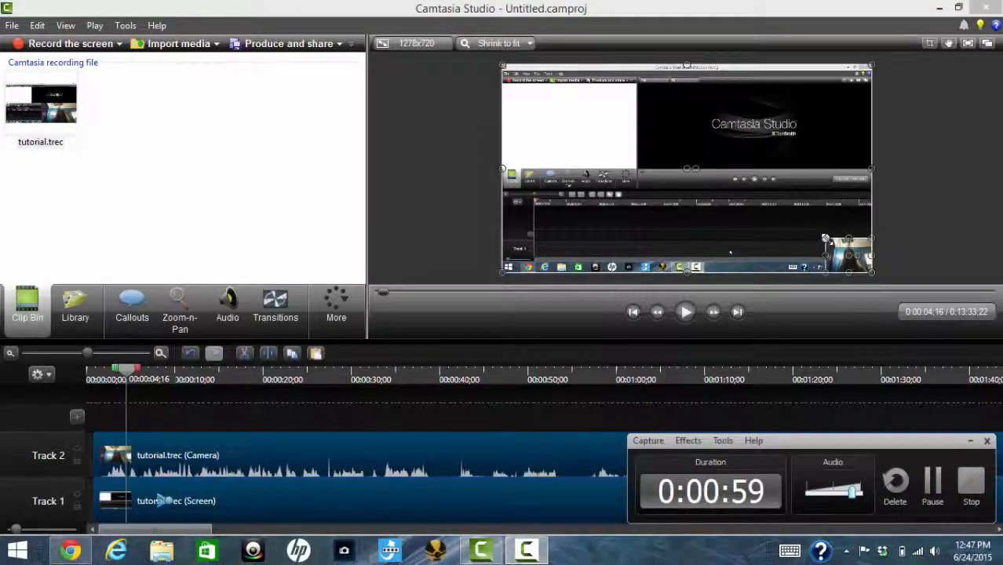
Enlarge the camera clip to the full canvas height and, in crop mode, shift it flush against the canvas's left edge.
drag(824, 237, 590, 64)
drag(636, 142, 612, 164)
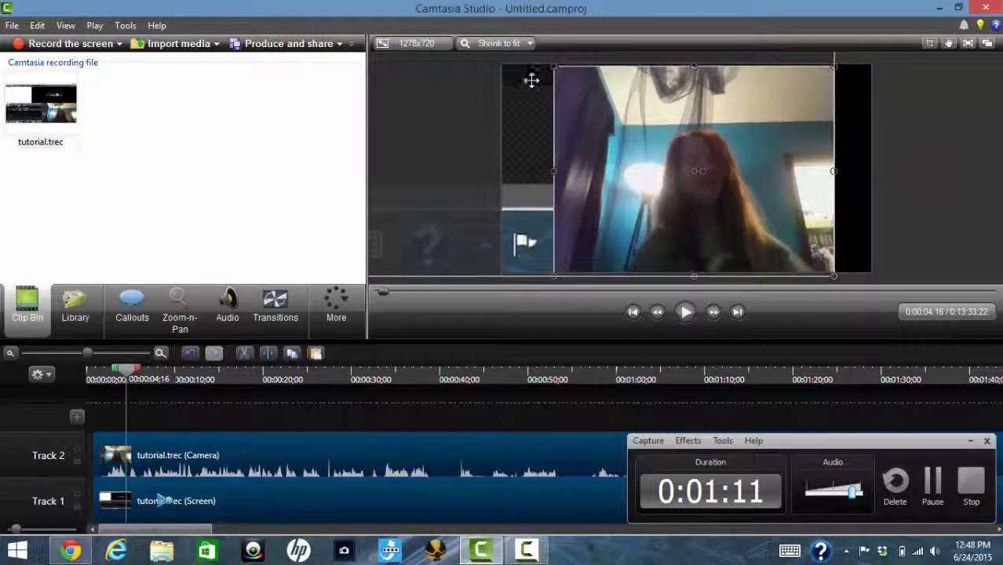
mouse_move(553, 67)
mouse_down()
mouse_move(538, 61)
mouse_move(548, 63)
mouse_up()
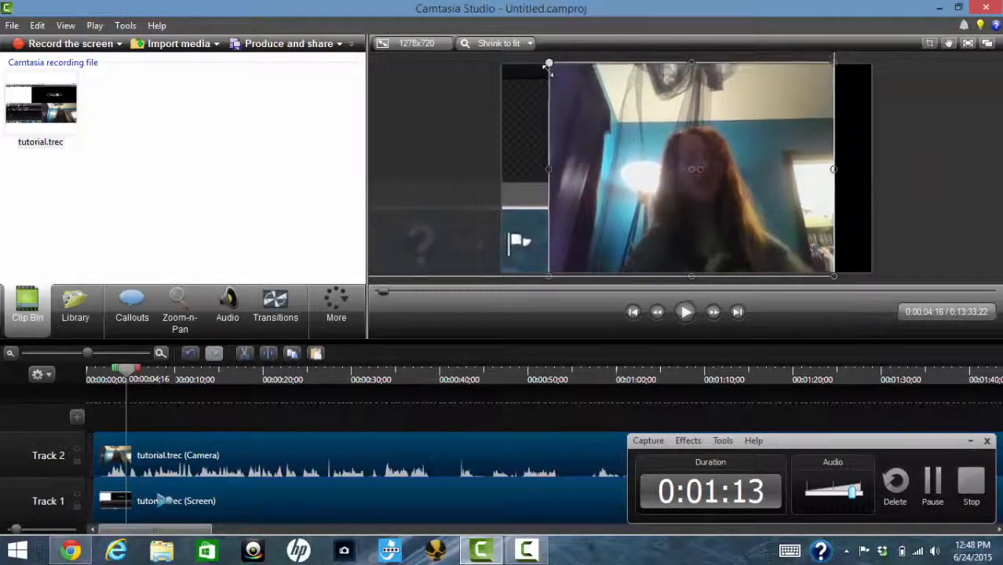
mouse_move(549, 169)
mouse_down()
mouse_move(511, 168)
mouse_move(546, 168)
mouse_up()
drag(546, 63, 549, 65)
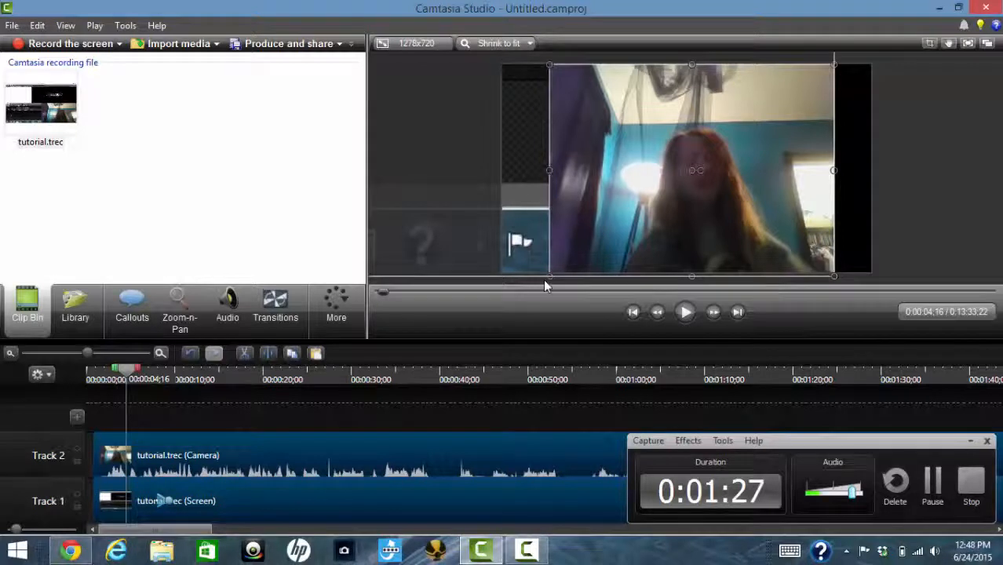
click(932, 43)
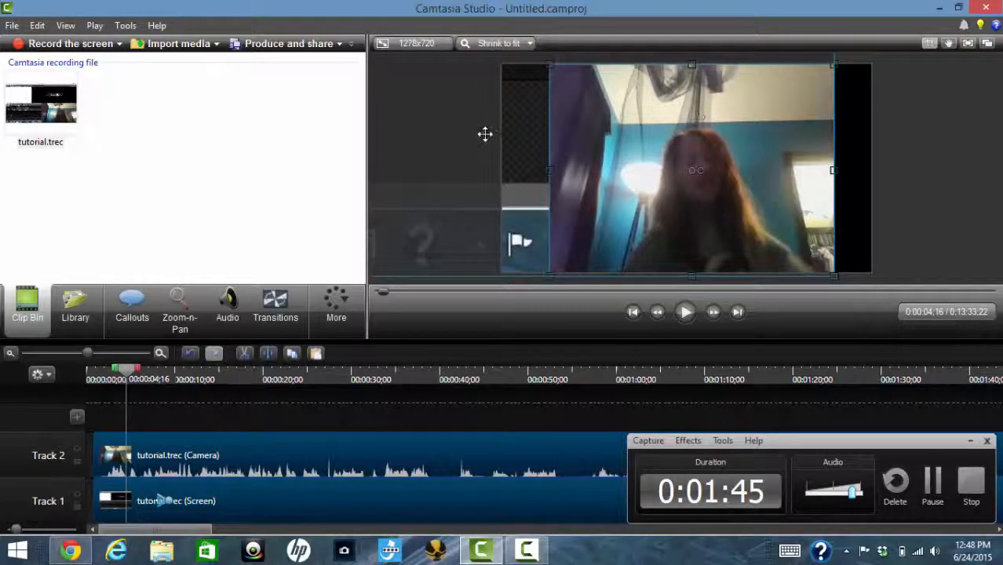
drag(526, 136, 477, 136)
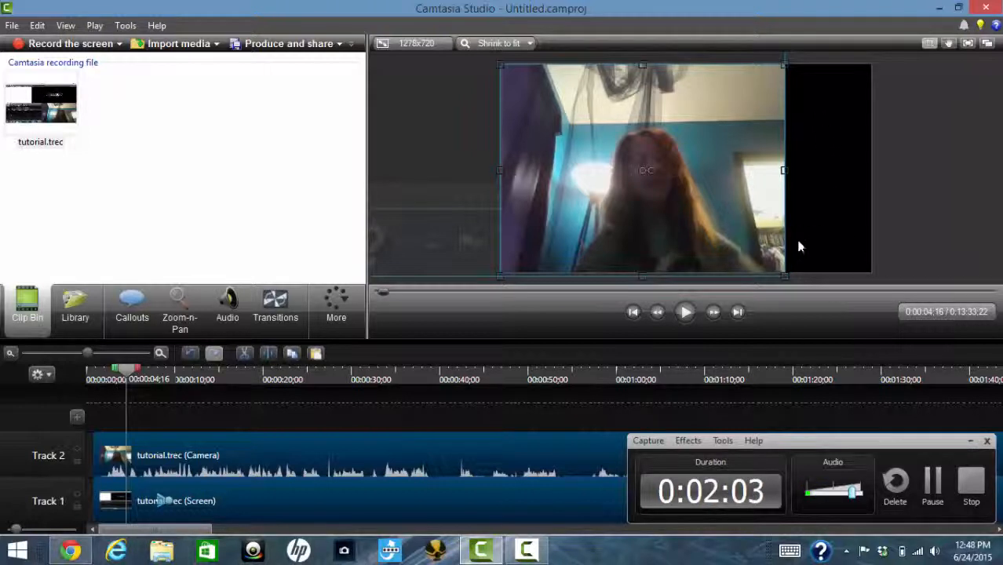
Add a filled rounded rectangle callout and resize it to cover the black strip beside the camera clip.
click(118, 316)
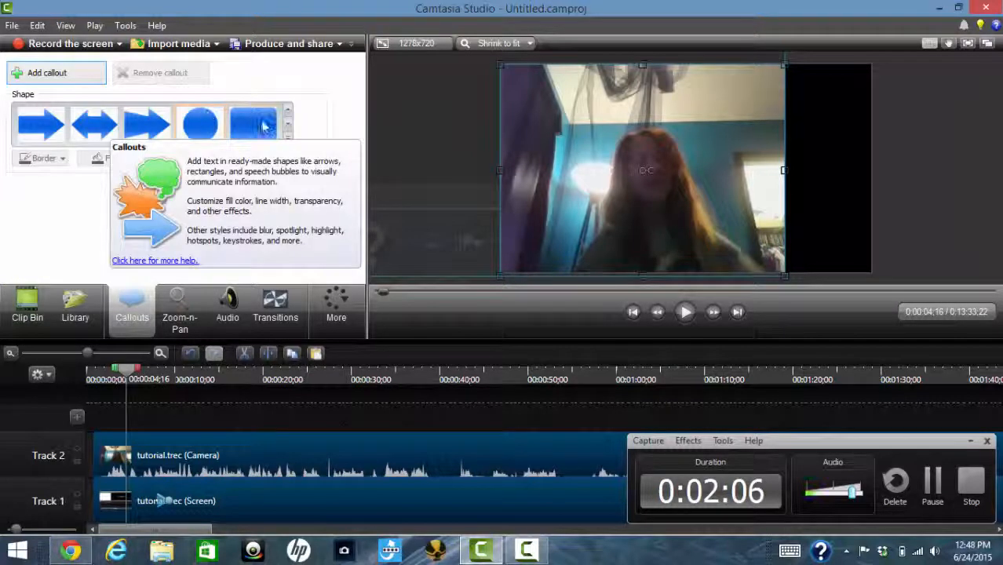
click(33, 73)
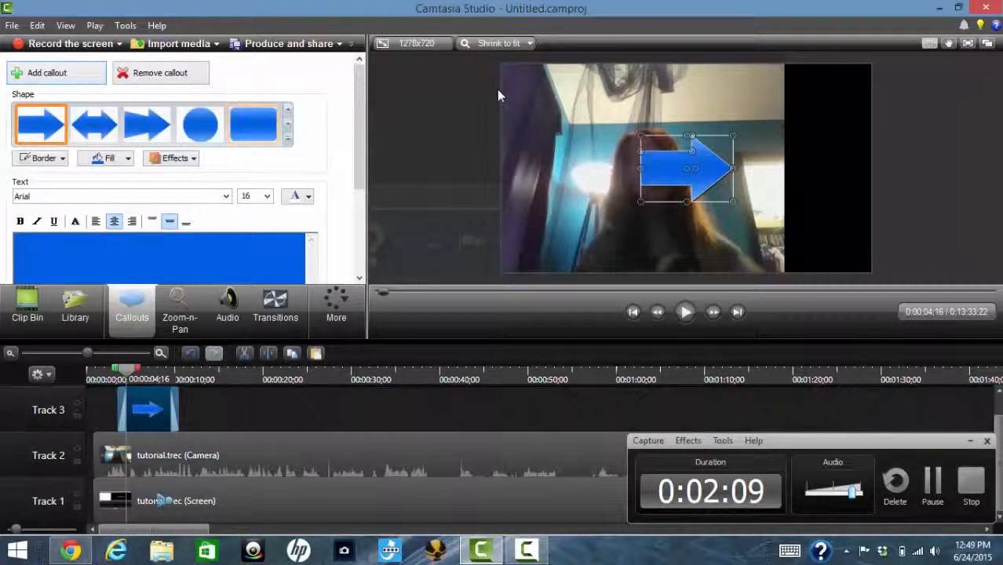
click(202, 72)
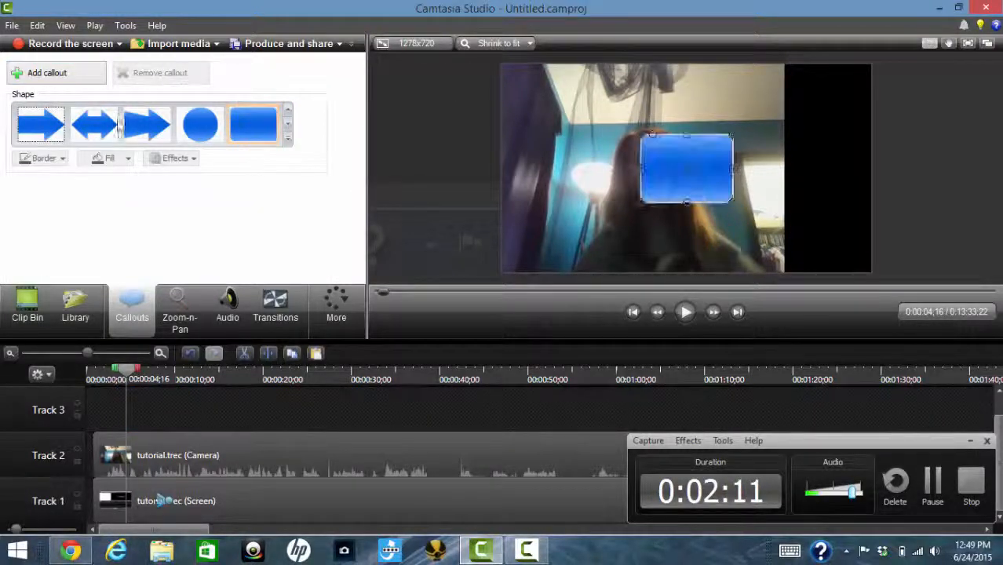
click(47, 73)
drag(720, 194, 858, 192)
drag(825, 127, 827, 69)
drag(825, 197, 825, 272)
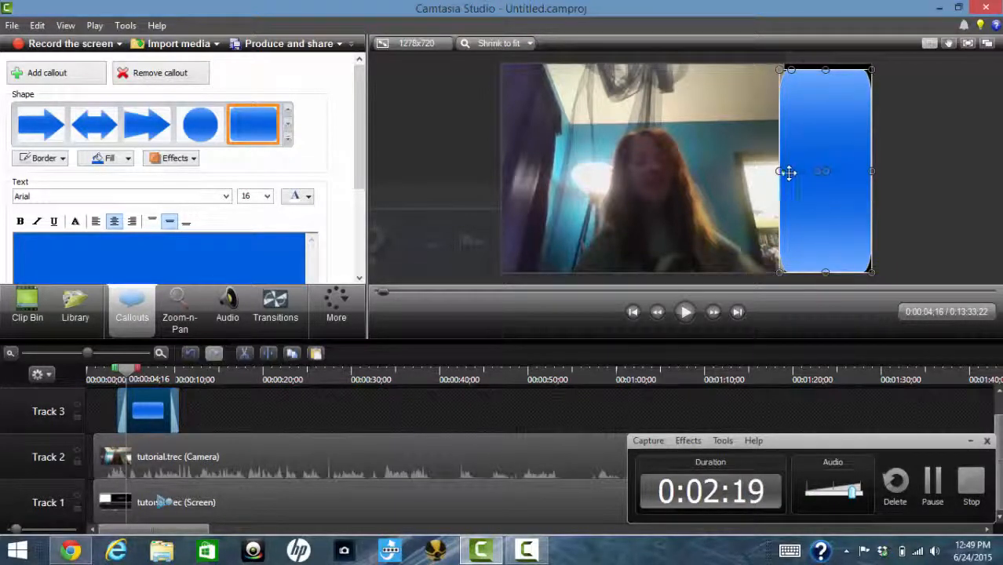
drag(779, 169, 787, 170)
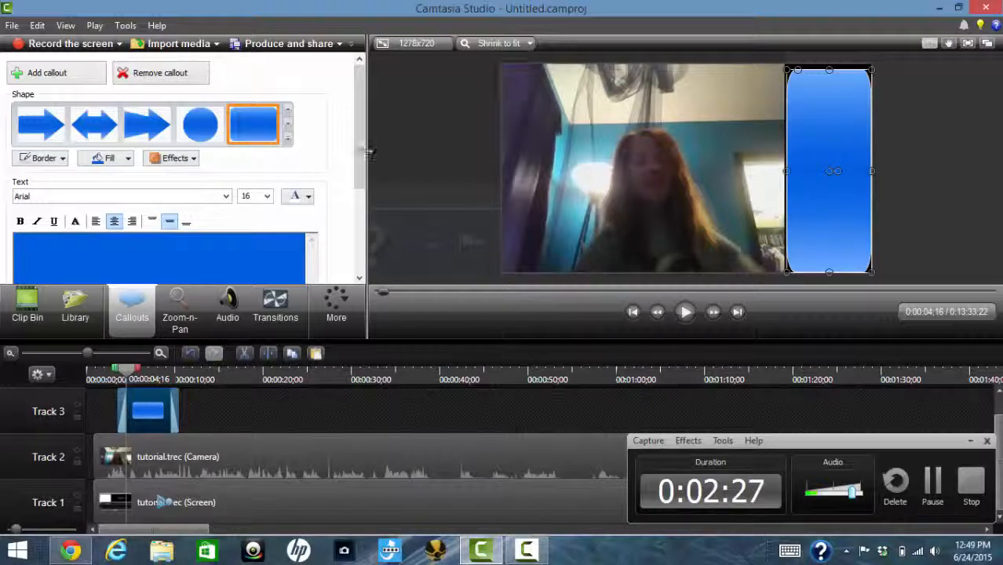
Set the rectangle callout to no border and no fill.
click(59, 157)
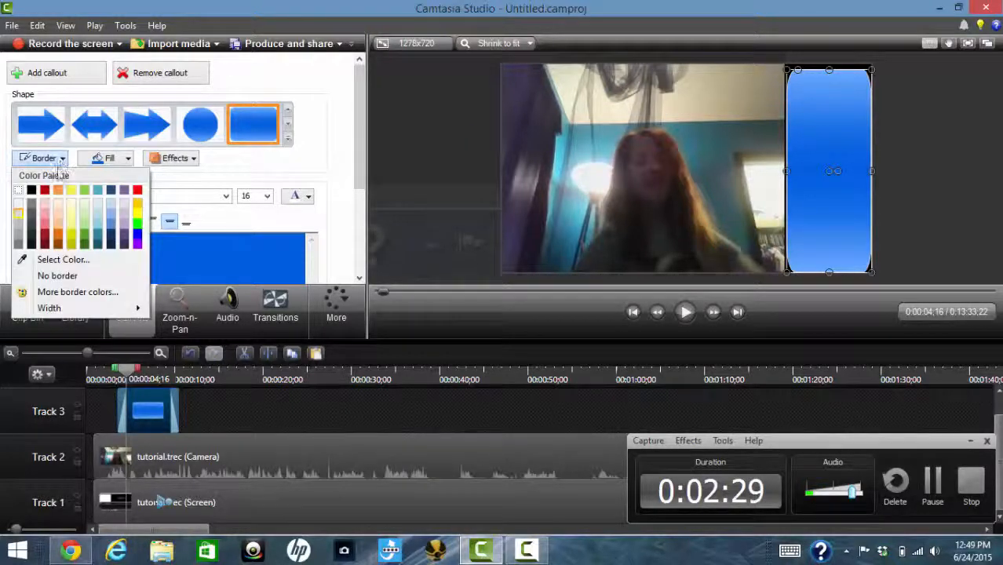
click(47, 275)
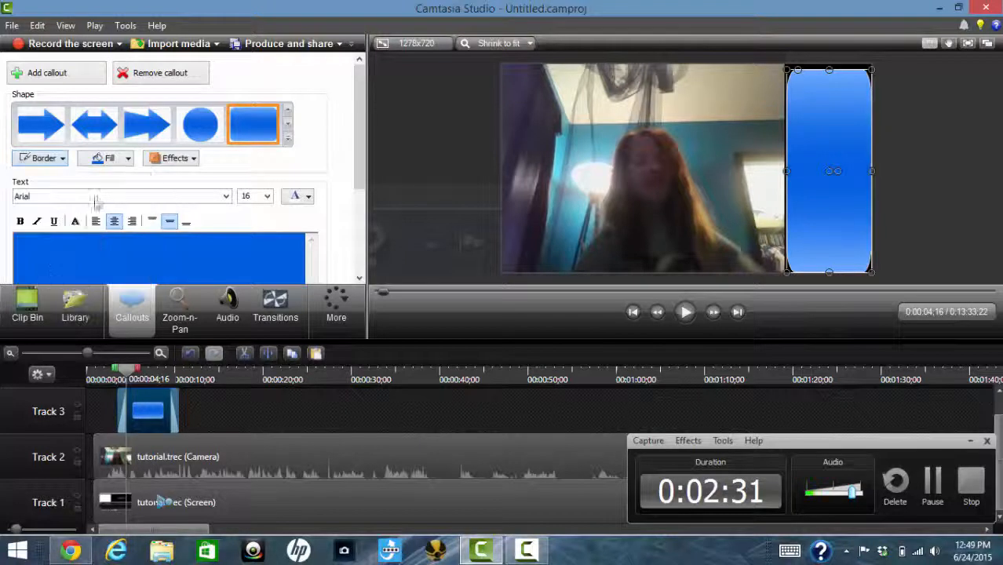
click(48, 161)
click(47, 161)
click(110, 158)
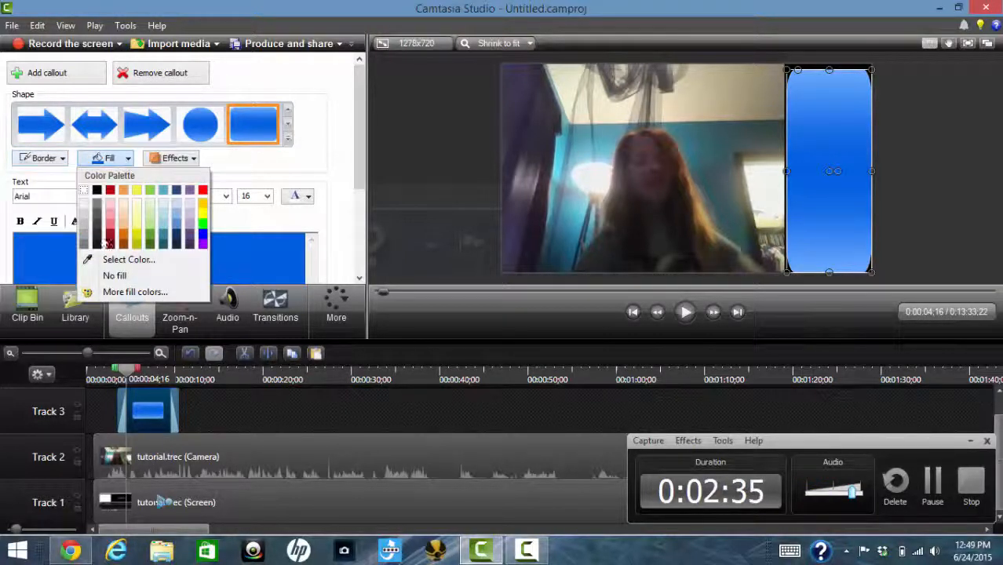
click(114, 275)
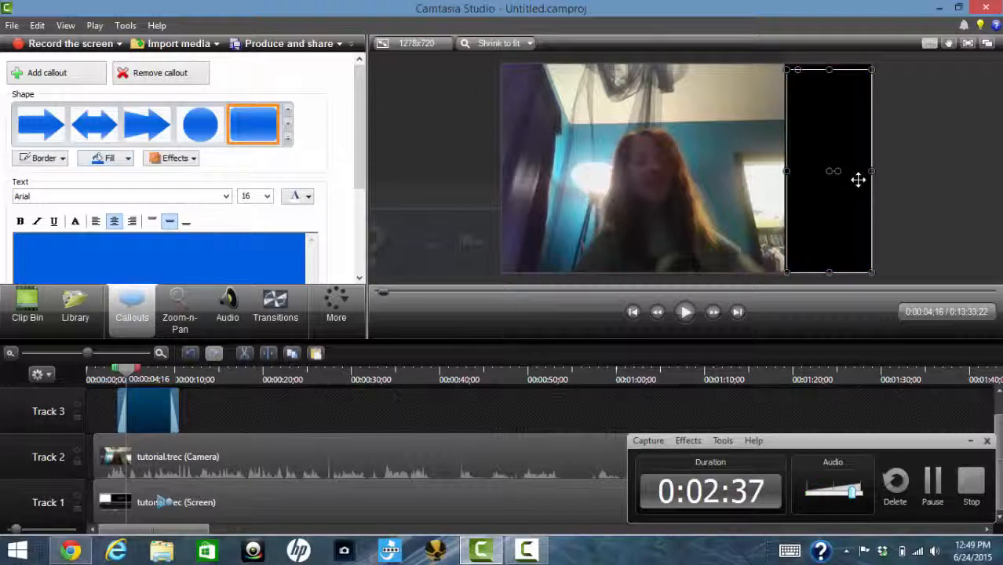
Set the callout's font size to 28 and enter the placeholder text "youdhdjjdhdjdhhudhdhdhhdhhhsgh".
drag(359, 157, 357, 201)
click(247, 179)
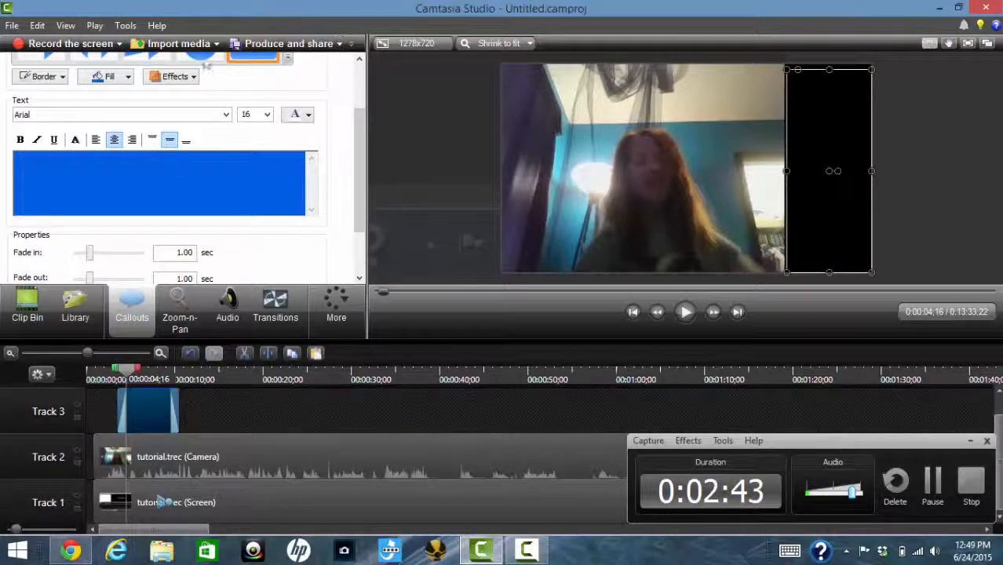
click(266, 114)
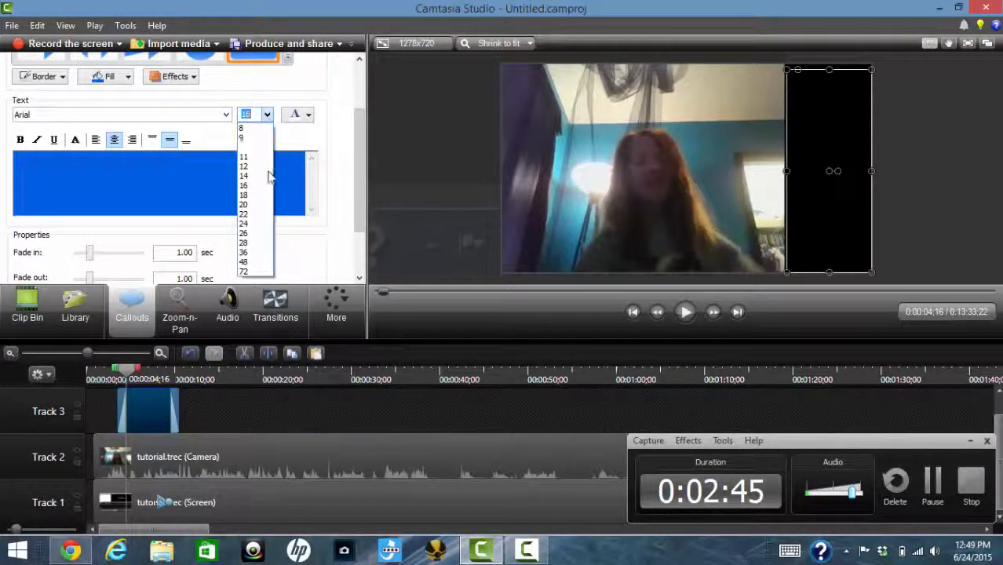
click(255, 245)
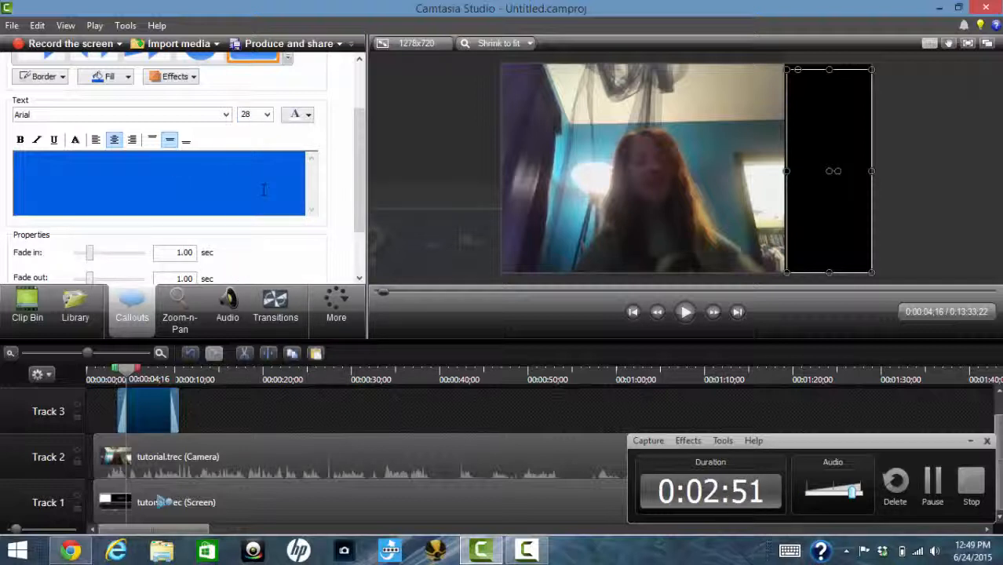
text(youdh)
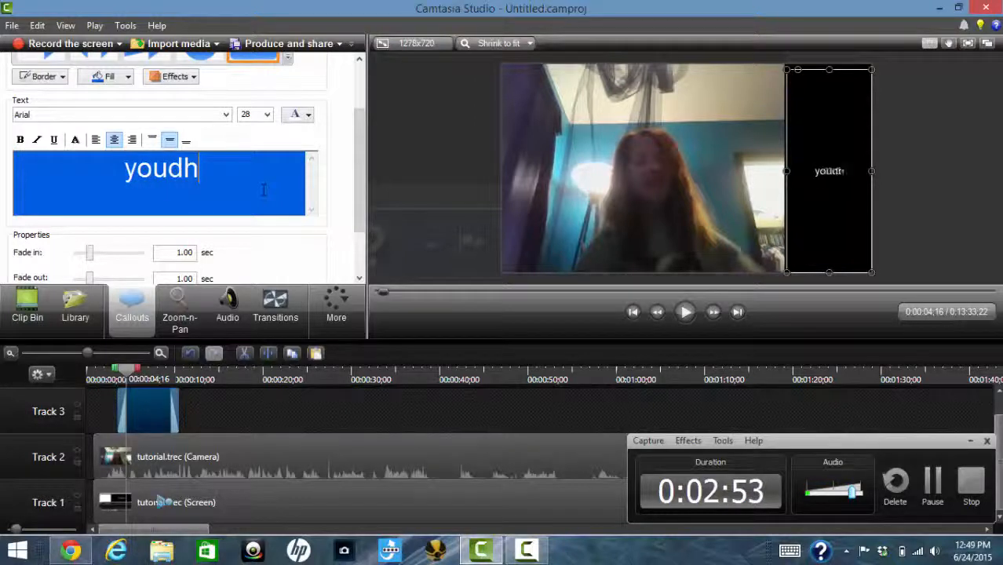
text(djjdhdjdhhudhdhdhhdhhhsgh)
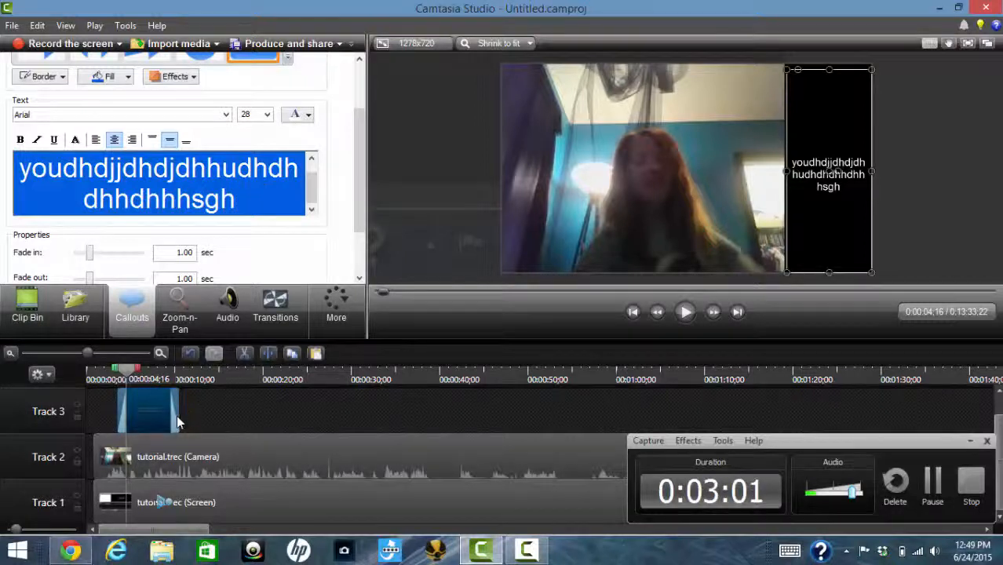
Stretch the callout on Track 3 to a duration of about 98.5 seconds.
drag(178, 416, 920, 416)
drag(996, 409, 916, 423)
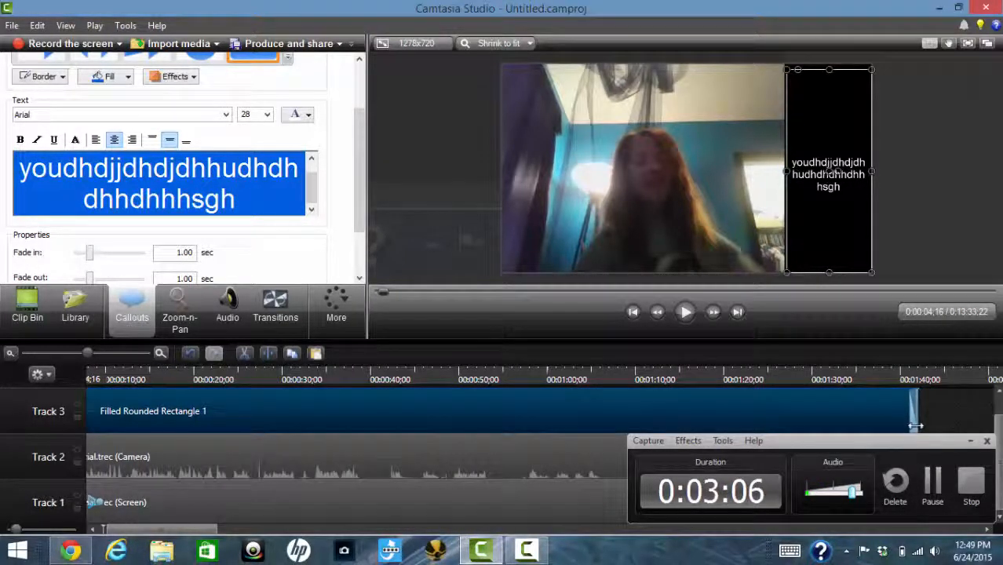
right_click(839, 425)
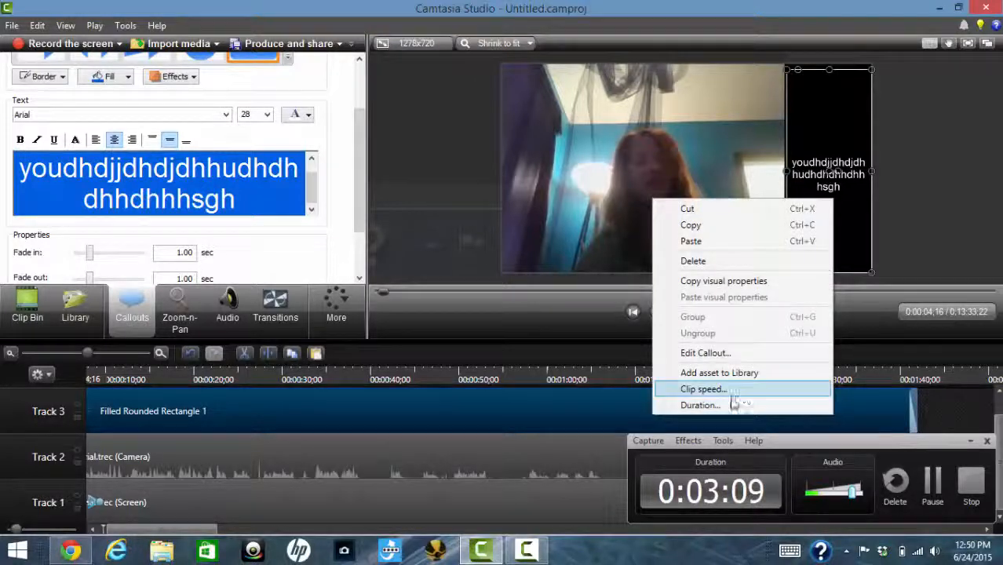
click(883, 417)
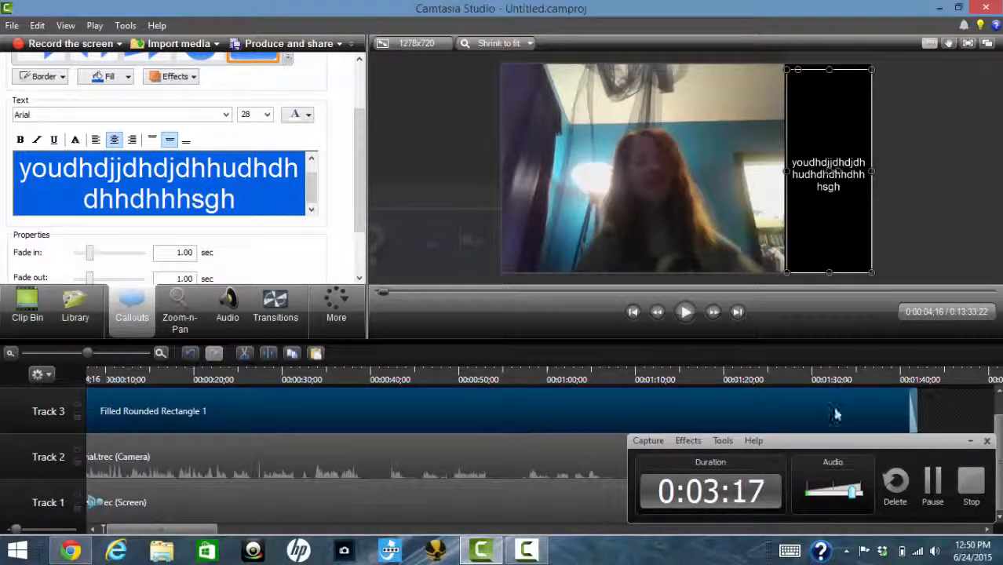
Lengthen the callout on Track 3 further through its duration setting in seconds.
right_click(766, 413)
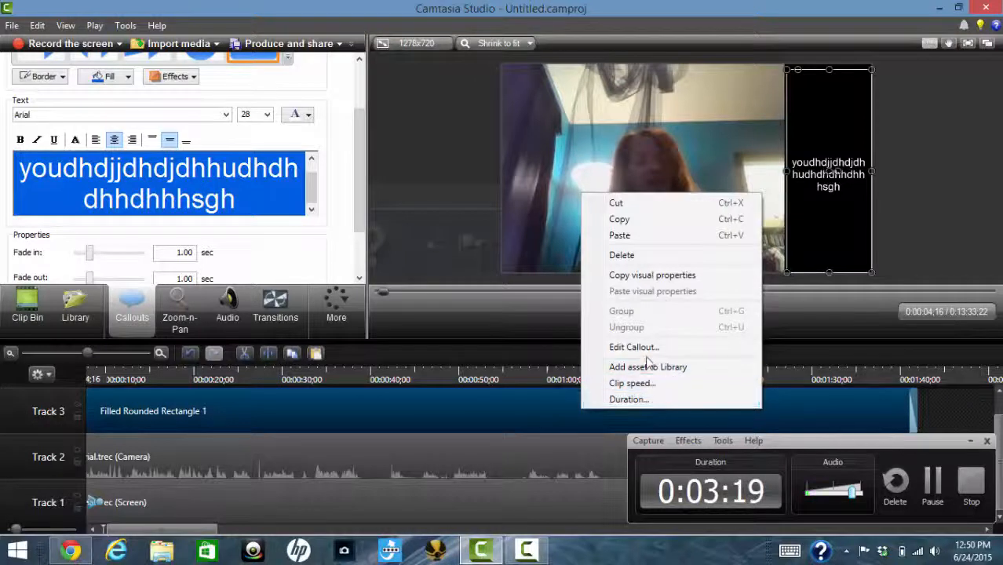
click(628, 400)
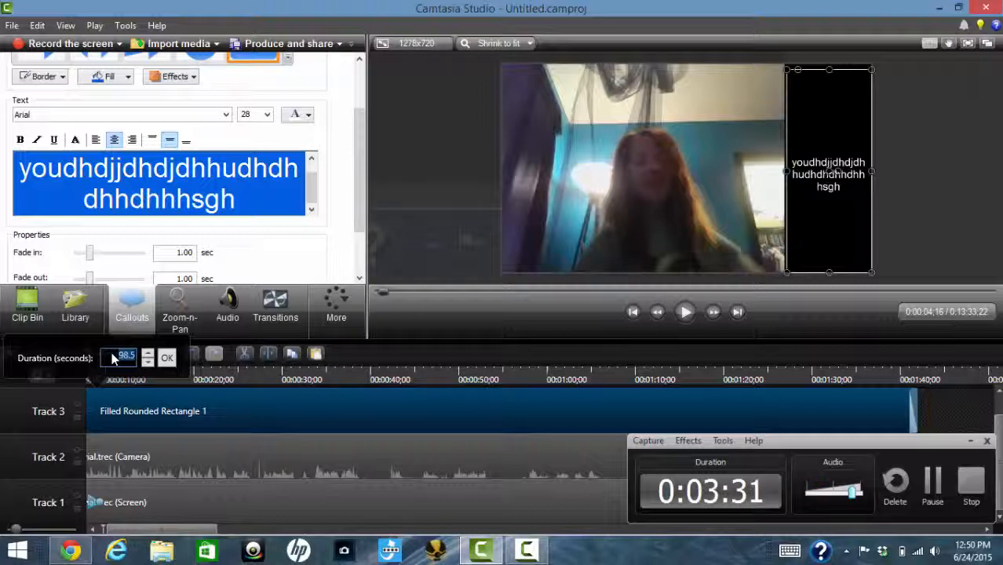
click(168, 358)
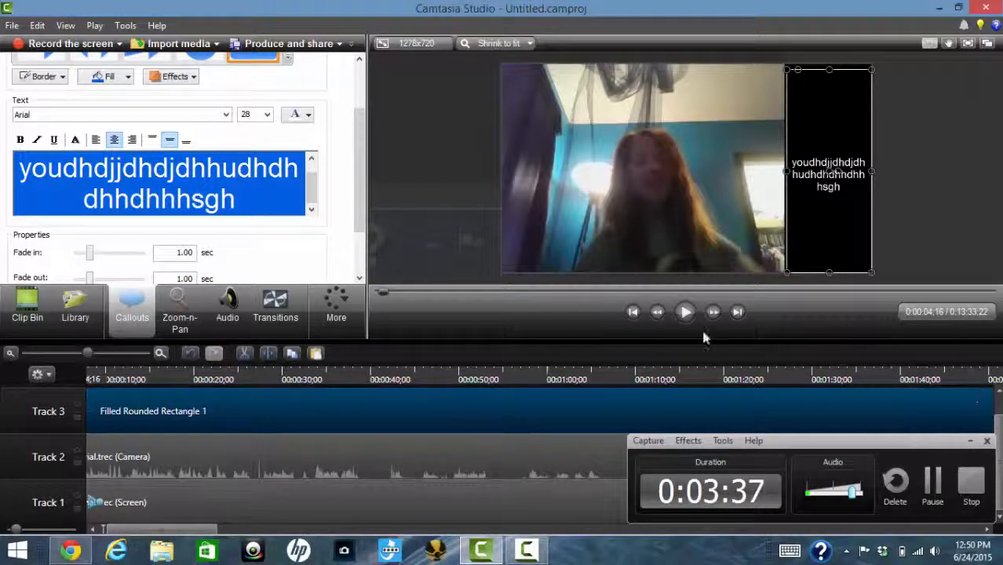
Extend the callout on Track 3 to about 00:13:20 on the timeline, using its duration setting.
drag(380, 291, 778, 329)
drag(169, 406, 990, 414)
right_click(861, 415)
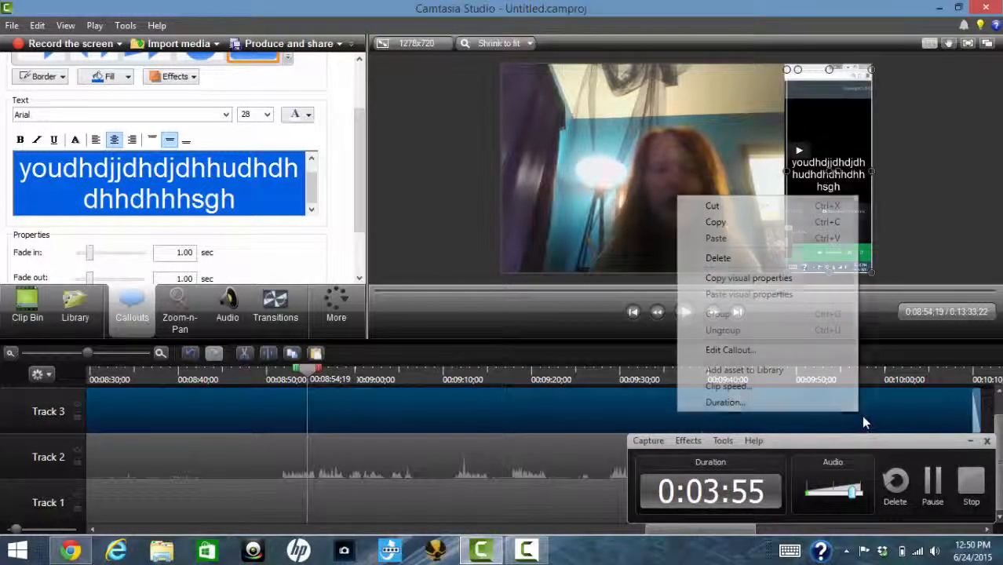
click(738, 402)
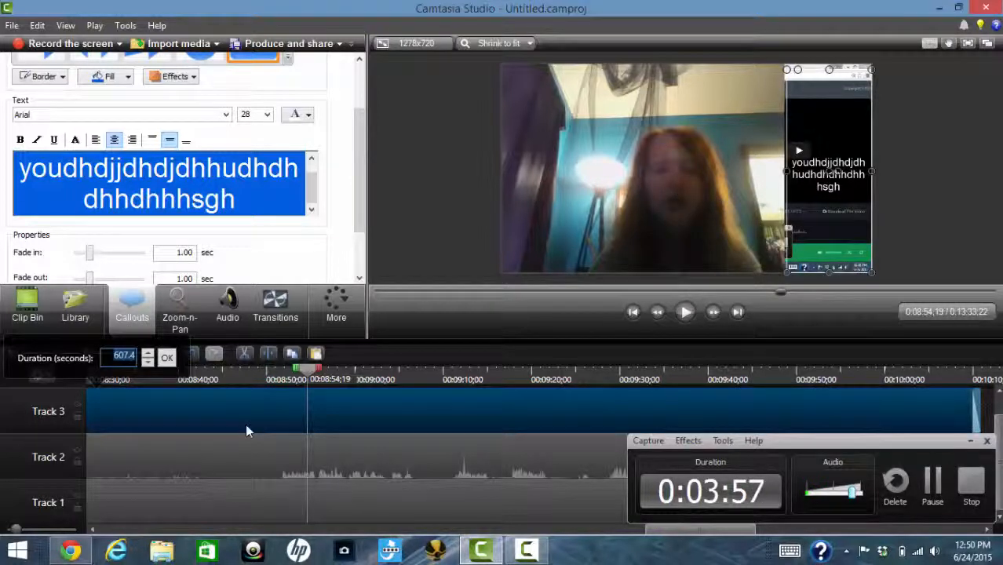
click(166, 358)
Stretch the callout on Track 3 to the end of the recording, for a duration of about 00:13:30;06.
drag(780, 291, 991, 308)
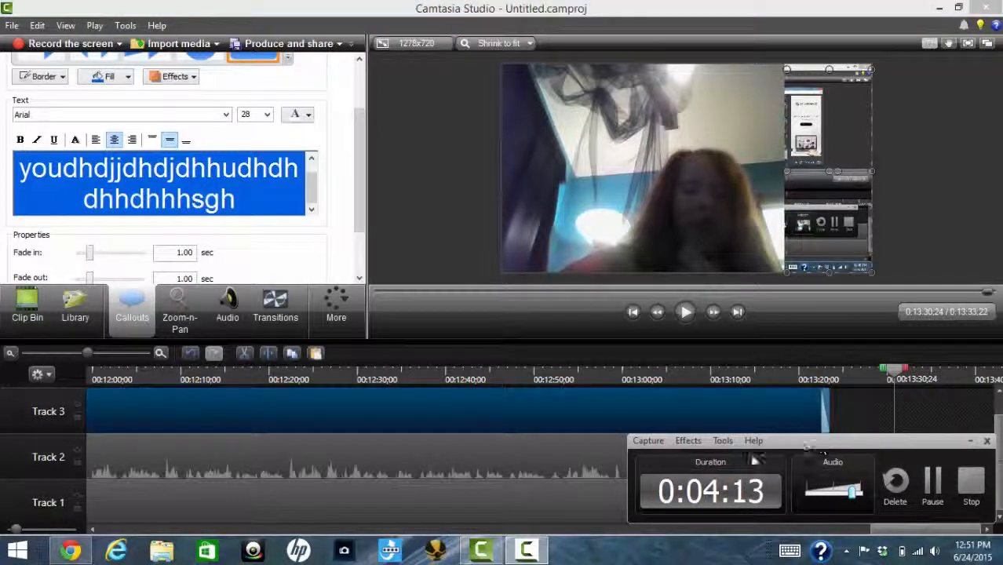
drag(820, 441, 520, 475)
drag(824, 414, 921, 428)
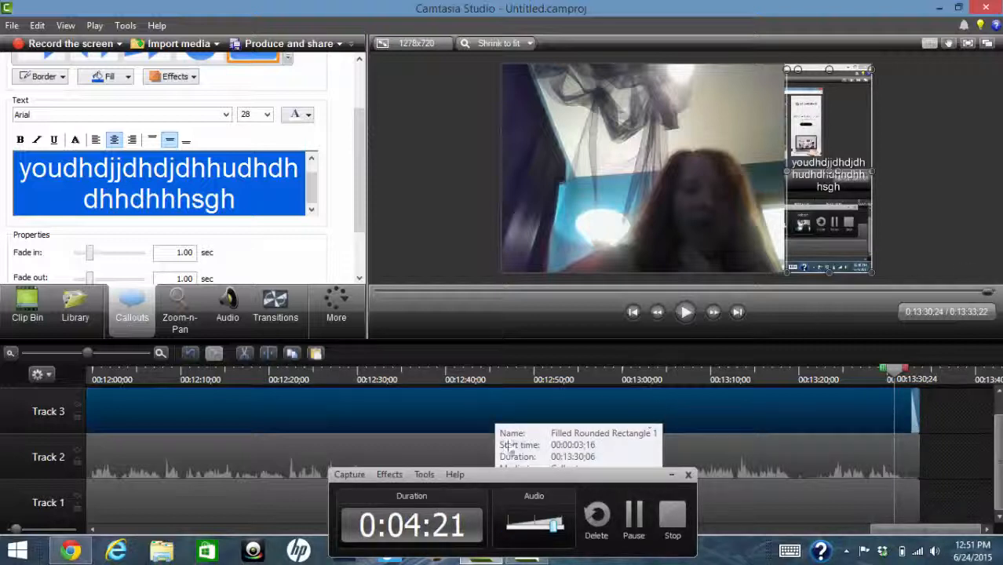
View the YouTube production and upload options, and close them without producing the video.
click(340, 45)
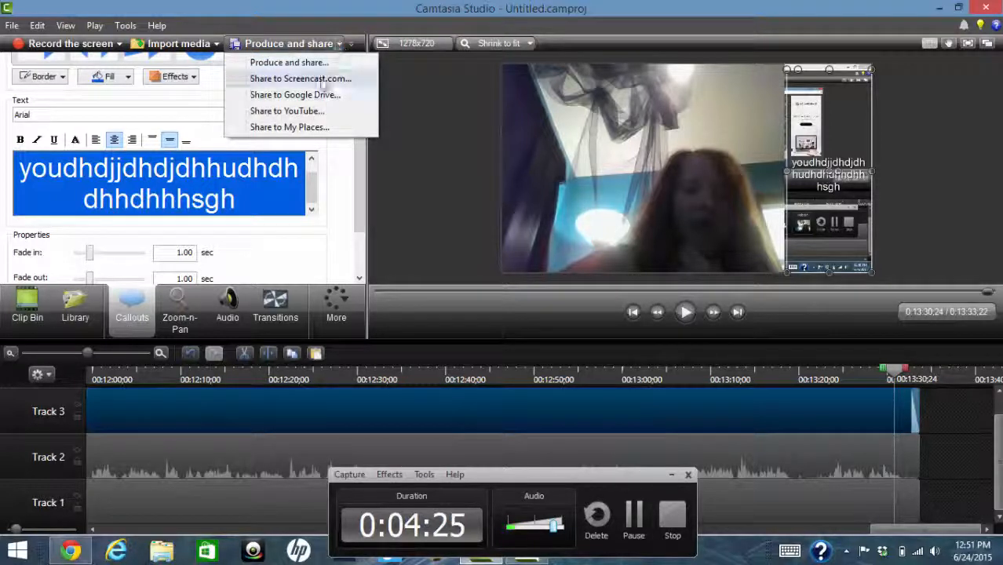
click(308, 110)
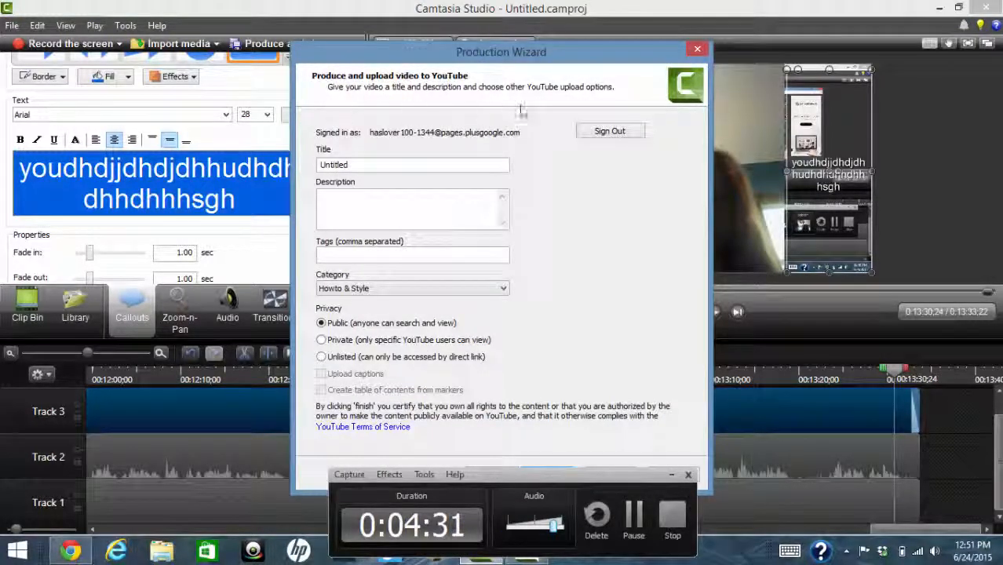
click(698, 49)
Move the text callout off the canvas, into the empty area left of the video.
mouse_move(836, 124)
mouse_down()
mouse_move(831, 196)
mouse_move(760, 281)
mouse_move(685, 292)
mouse_move(711, 244)
mouse_move(830, 271)
mouse_move(834, 118)
mouse_up()
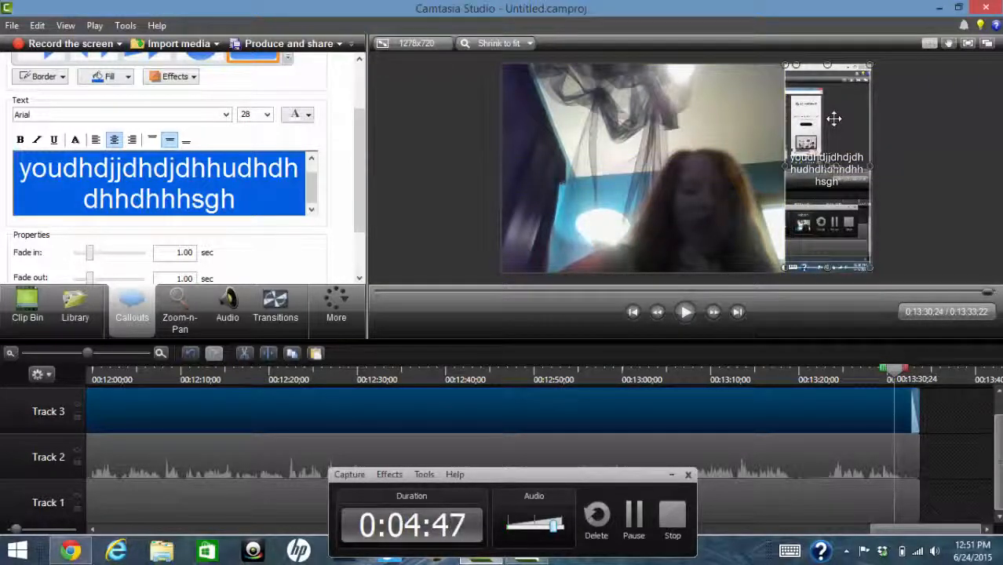
drag(836, 103, 430, 118)
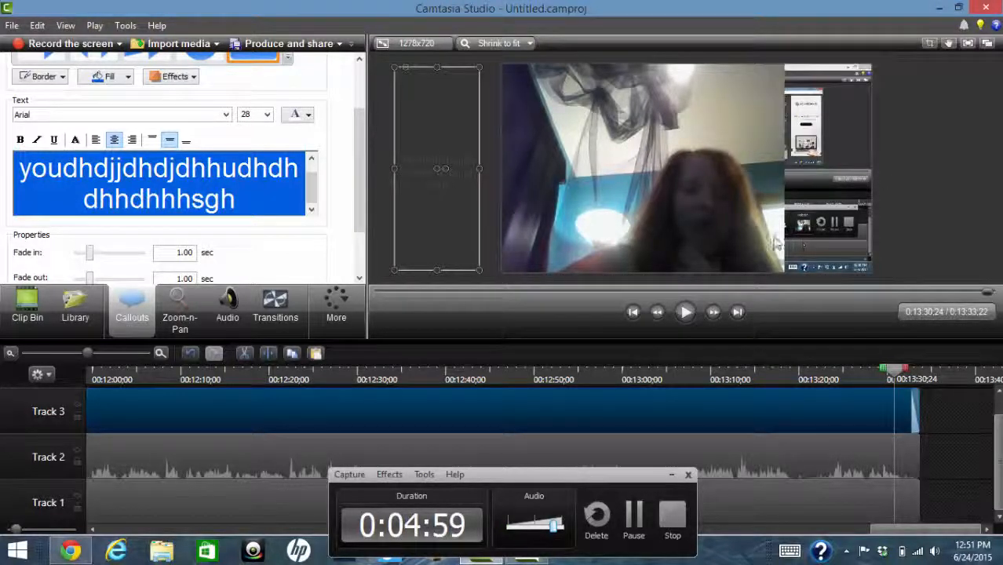
Scale the camera clip to 155% in its visual properties and place it near the canvas centre, at about X 8, Y 18.
mouse_move(756, 240)
mouse_down()
mouse_move(798, 242)
mouse_move(759, 237)
mouse_up()
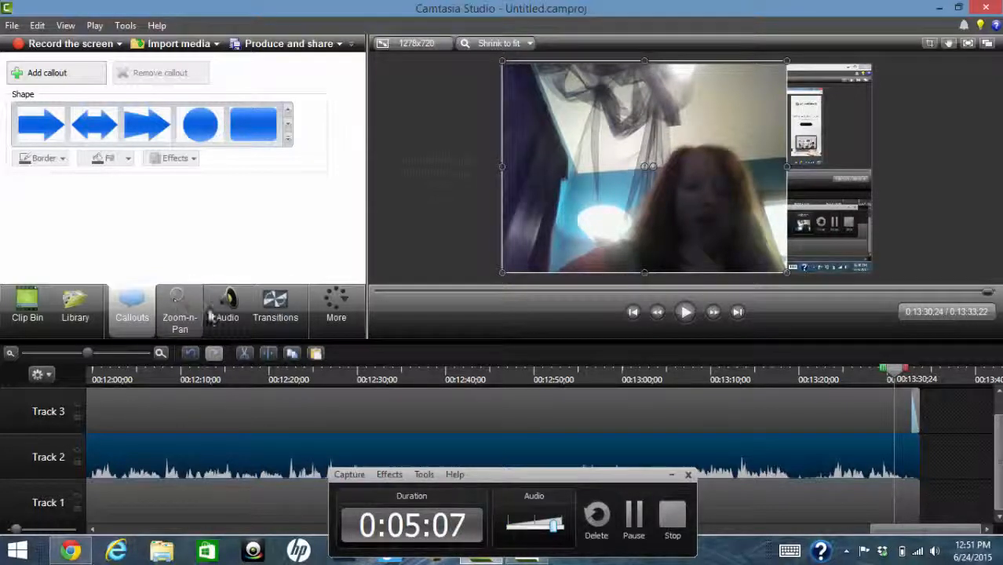
click(339, 313)
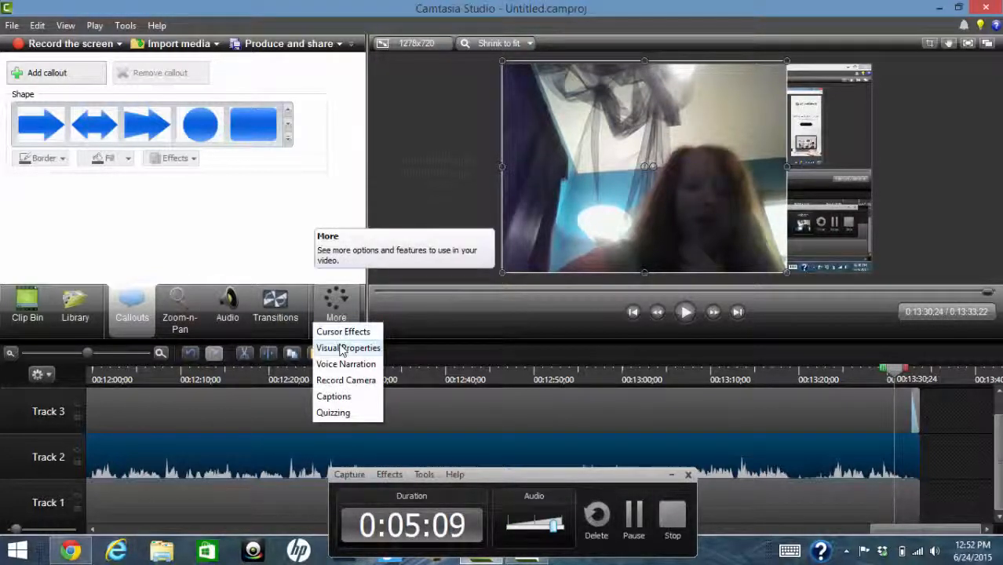
click(342, 351)
drag(108, 117, 104, 117)
drag(637, 196, 687, 193)
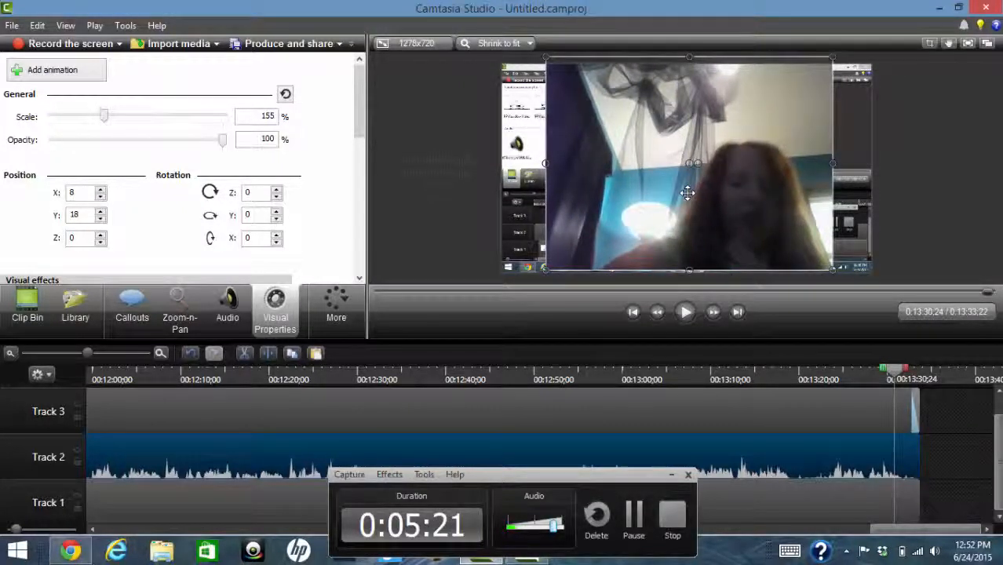
Shrink the screen recording on Track 1 to about 6% and hide it behind the camera clip at about X 51, Y -169.
click(529, 174)
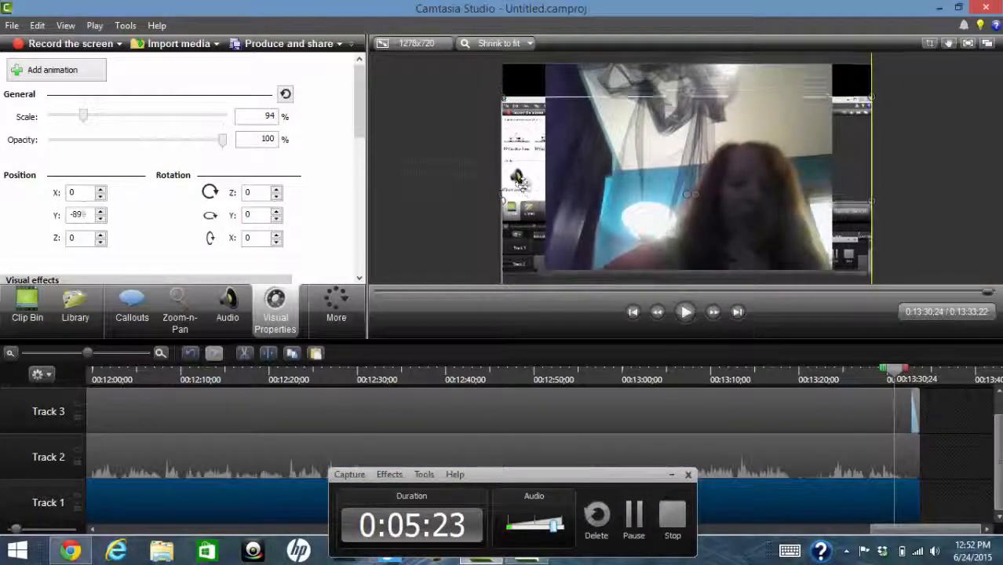
drag(497, 56, 701, 218)
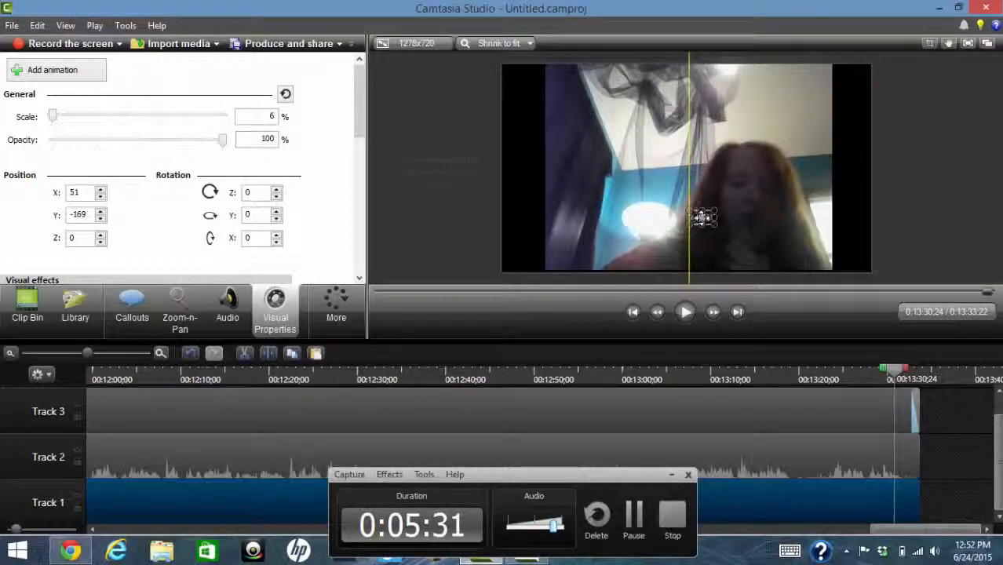
Move the camera clip against the canvas's left edge and place the callout in the black strip beside it at about X 492, Y 0.
click(680, 161)
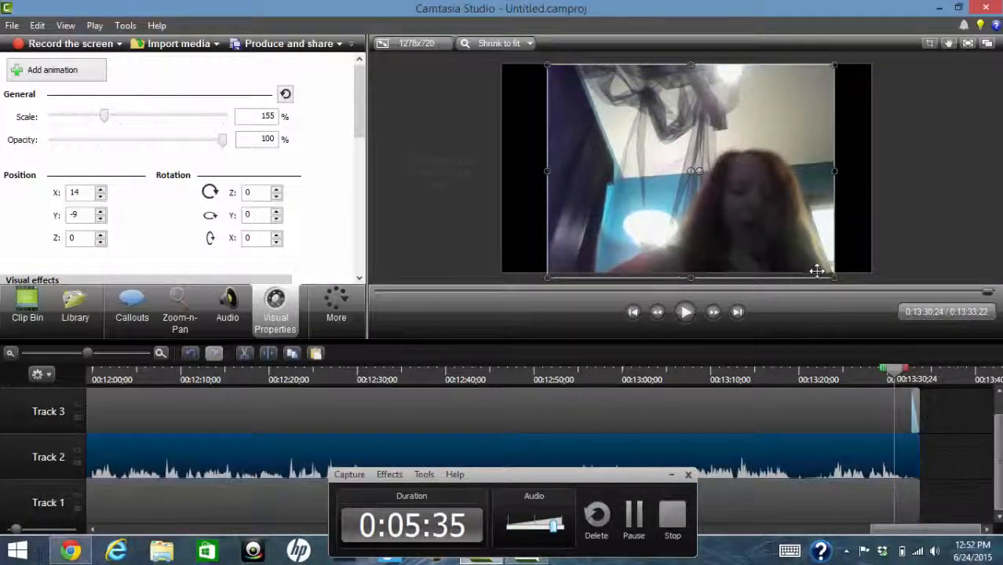
click(955, 234)
drag(426, 181, 932, 179)
drag(782, 201, 743, 196)
click(960, 188)
drag(962, 188, 840, 177)
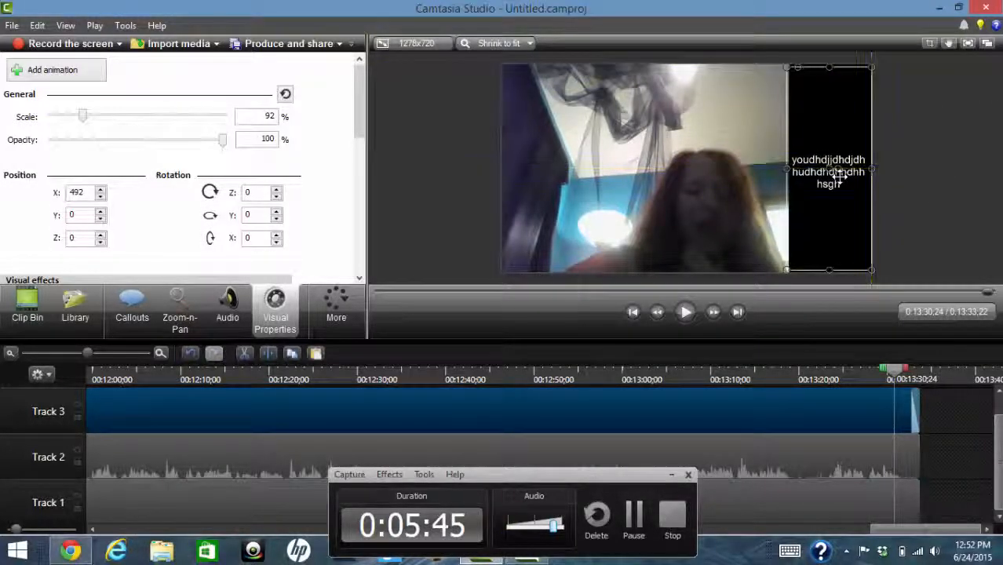